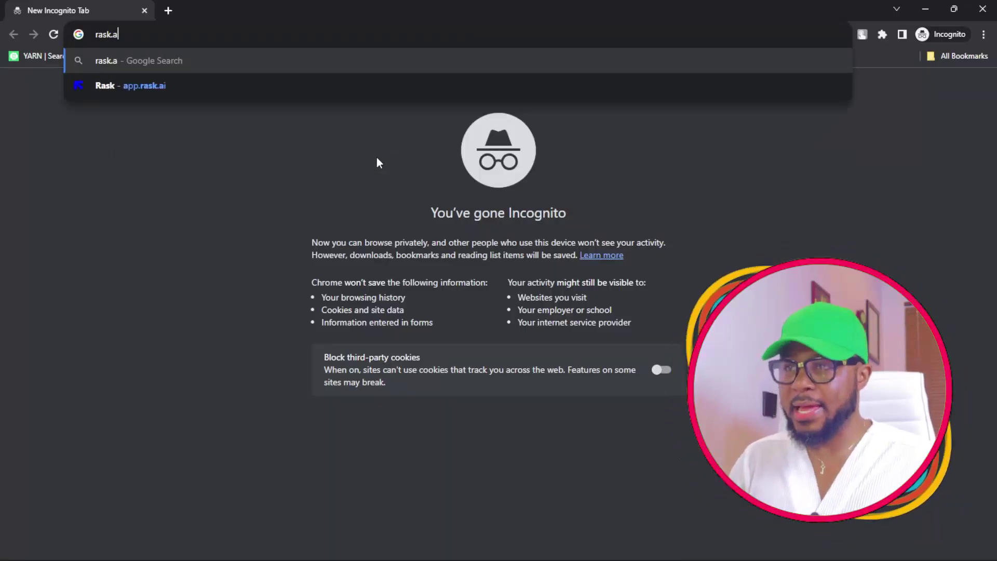
# Load rask.ai and go to its free-trial 'Create an account' page
pyautogui.press('Return')
pyautogui.scroll(5, 394, 313)
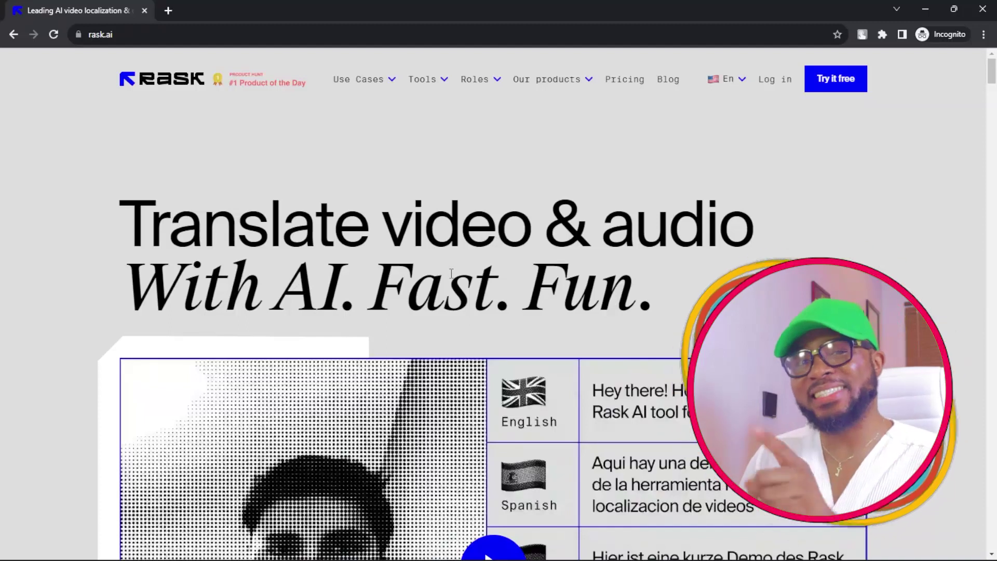
pyautogui.click(836, 85)
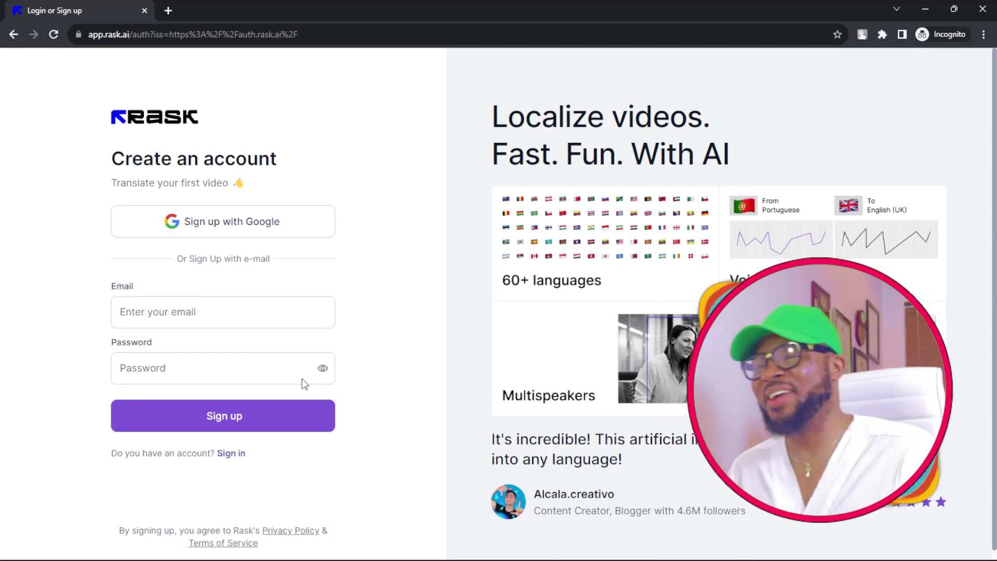
# Sign up with Google and answer the survey: Blogger / Influencer role, Educational content
pyautogui.click(254, 227)
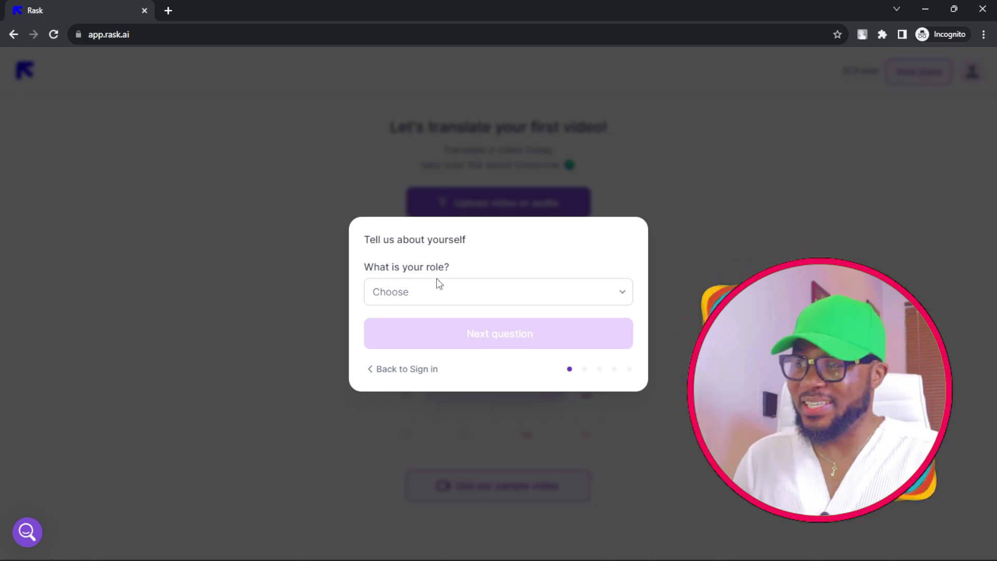
pyautogui.click(477, 291)
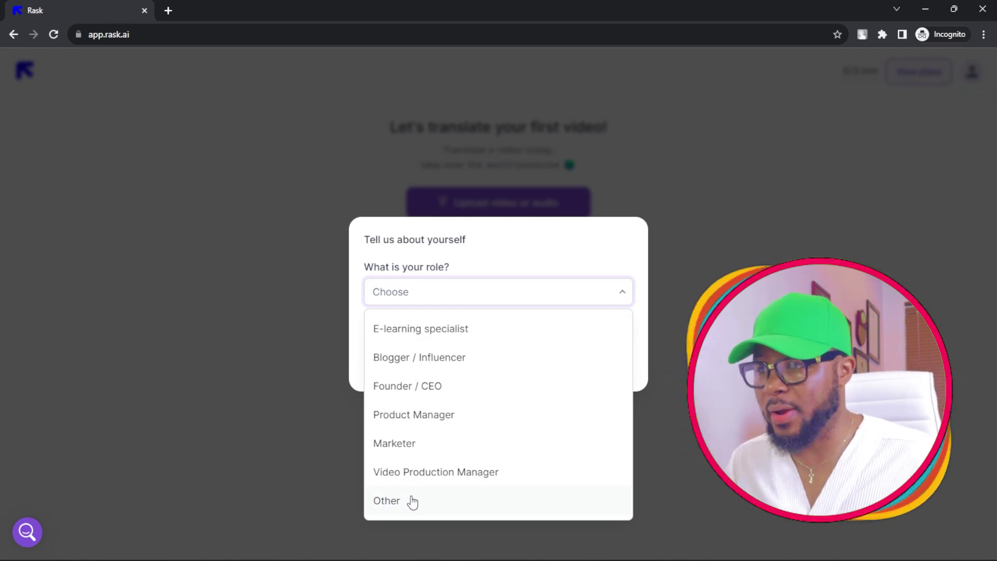
pyautogui.click(438, 365)
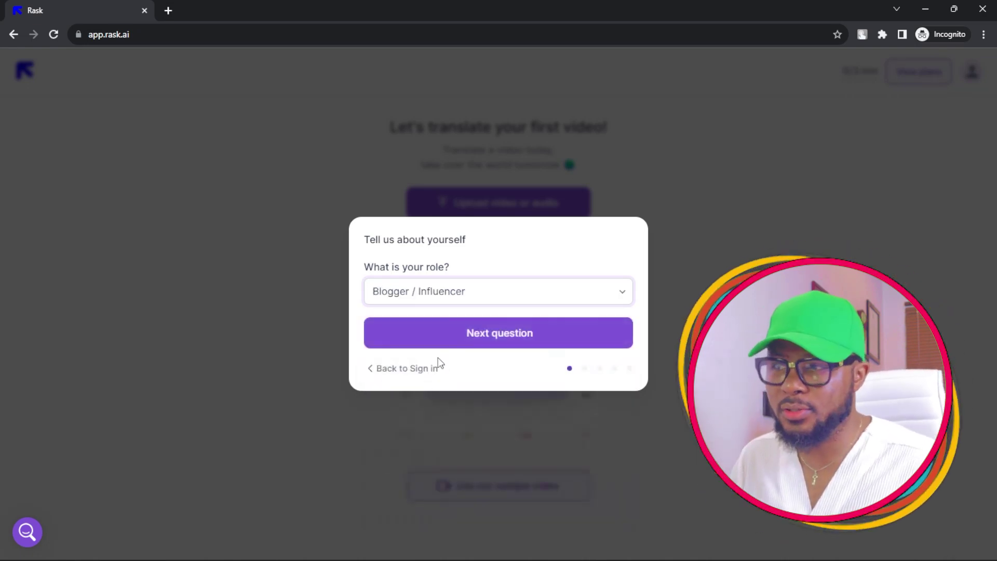
pyautogui.click(457, 347)
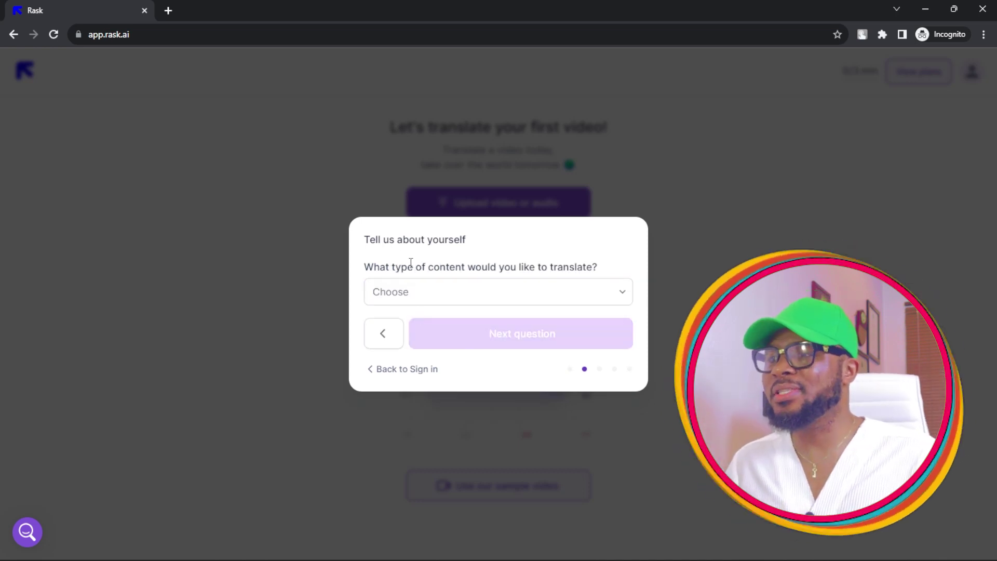
pyautogui.click(536, 294)
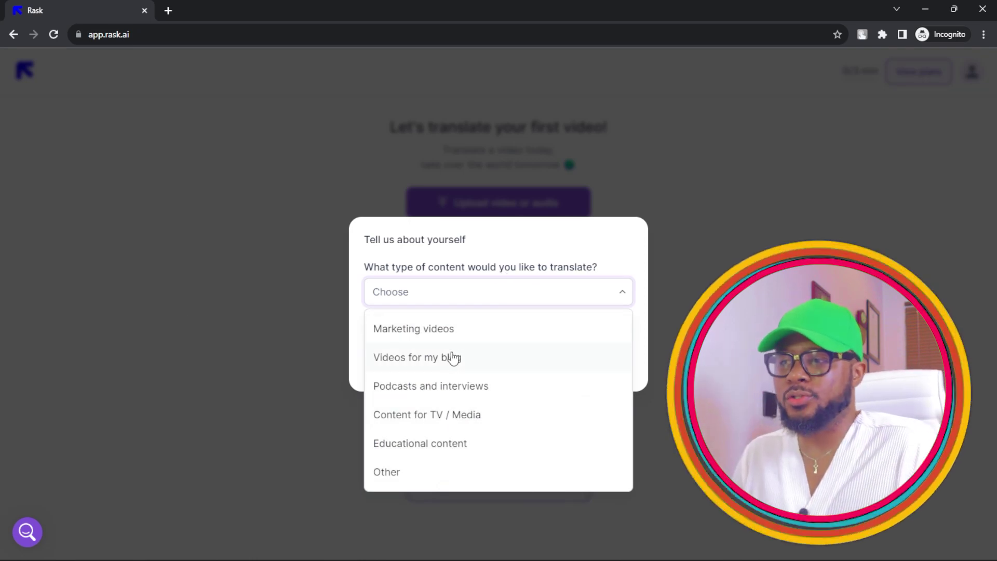
pyautogui.click(432, 444)
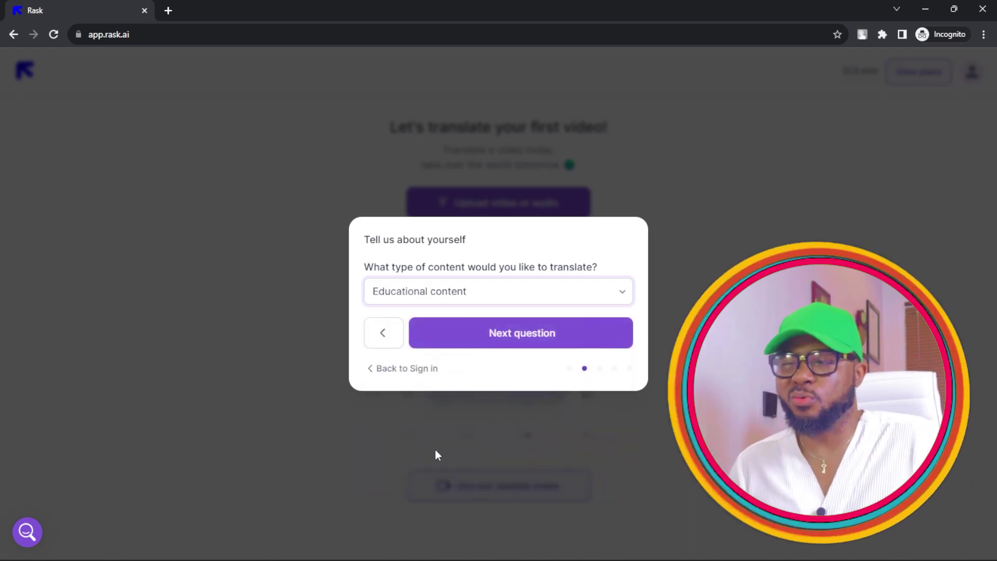
pyautogui.click(504, 335)
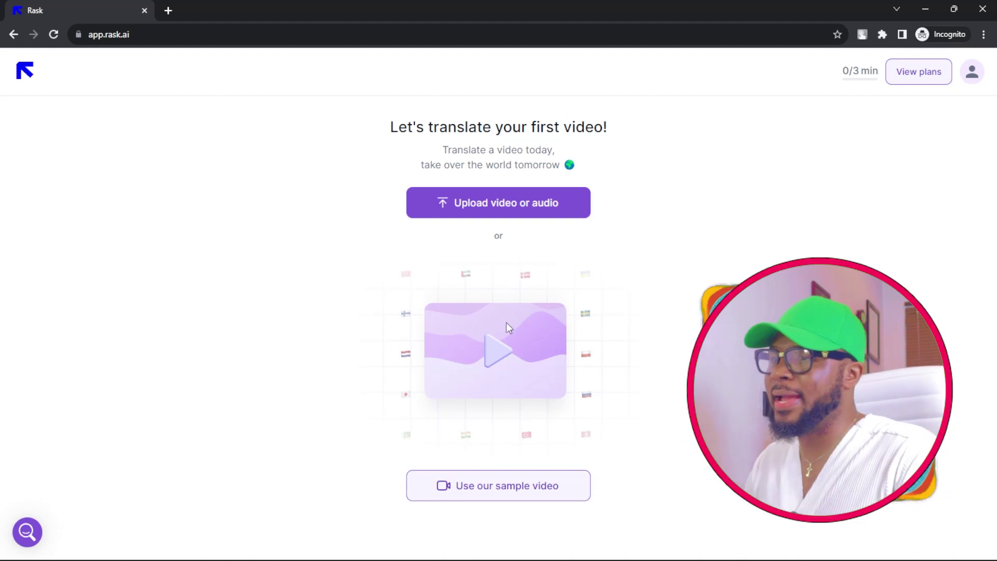
# Start a new upload and choose the video file from the Desktop
pyautogui.click(494, 208)
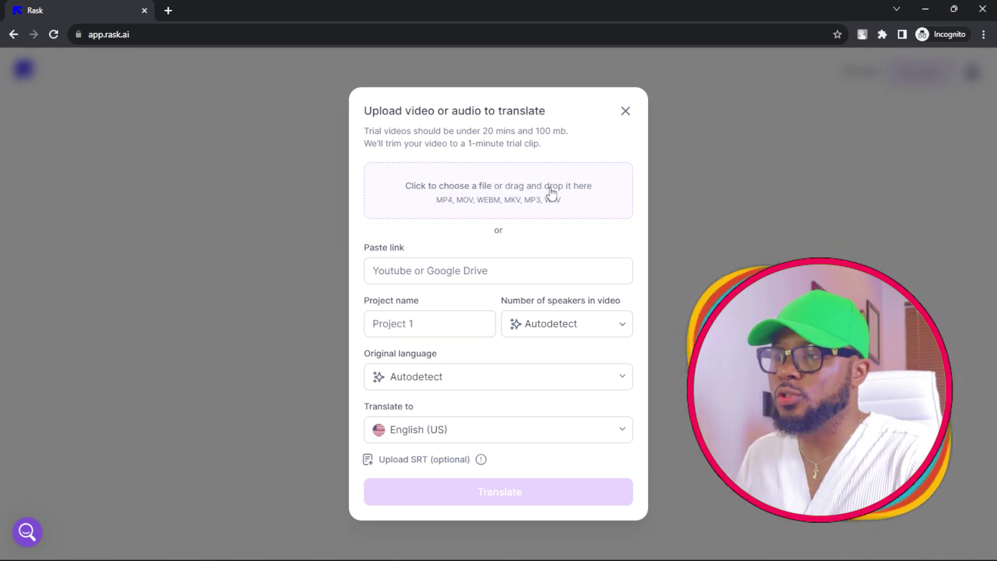
pyautogui.click(515, 193)
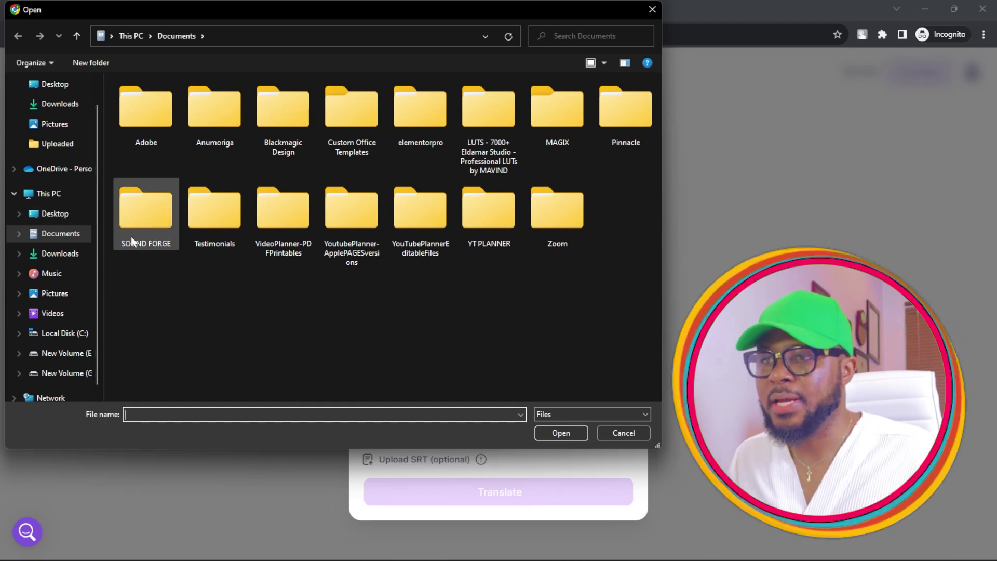
pyautogui.click(64, 214)
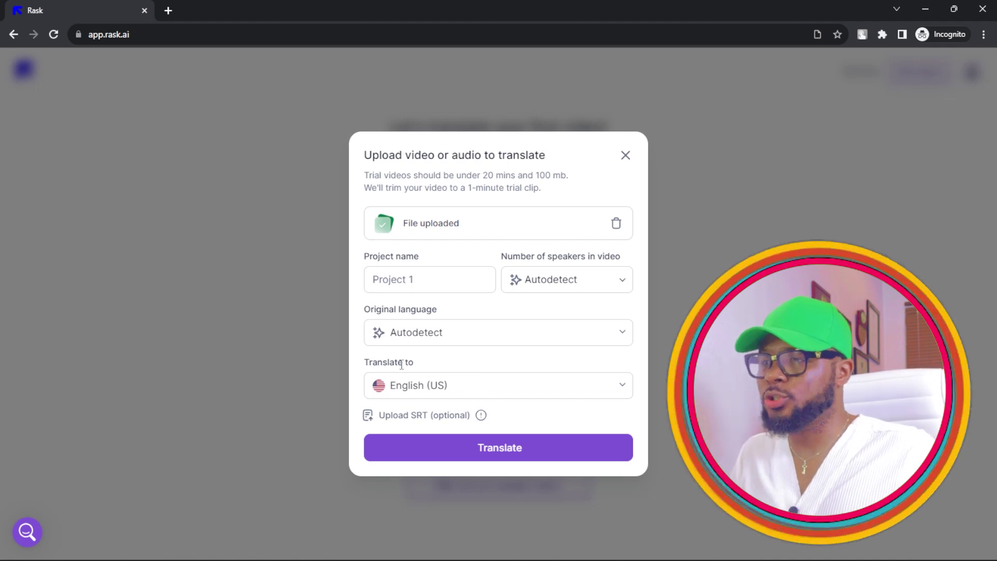
pyautogui.click(461, 390)
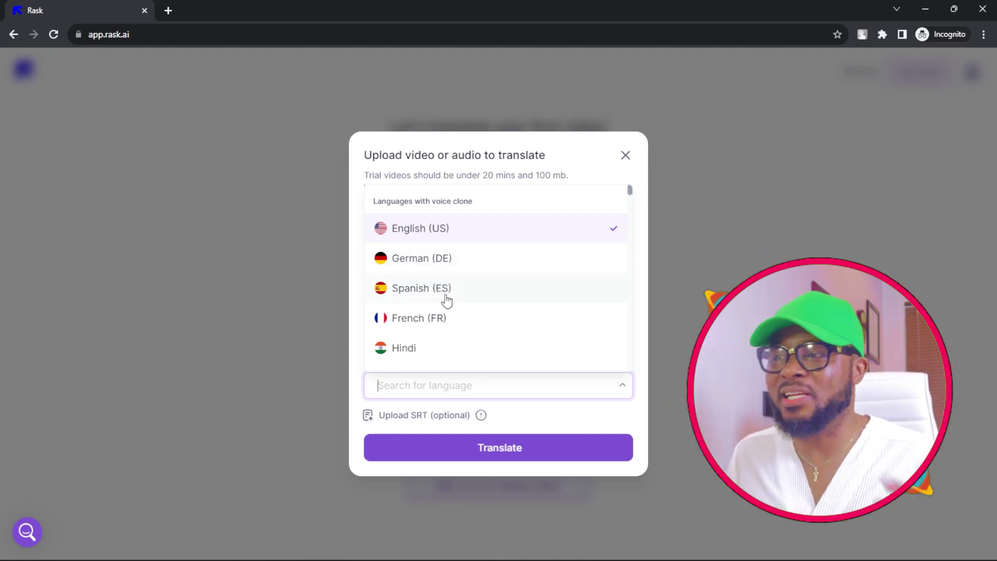
# Choose French (FR) as the target language and start the translation
pyautogui.scroll(-2, 444, 344)
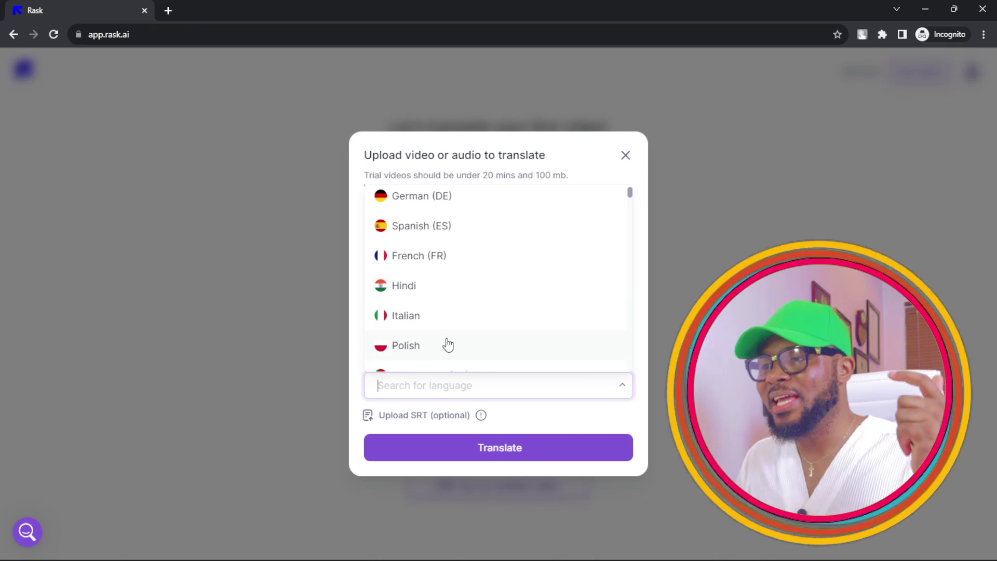
pyautogui.scroll(-2, 450, 342)
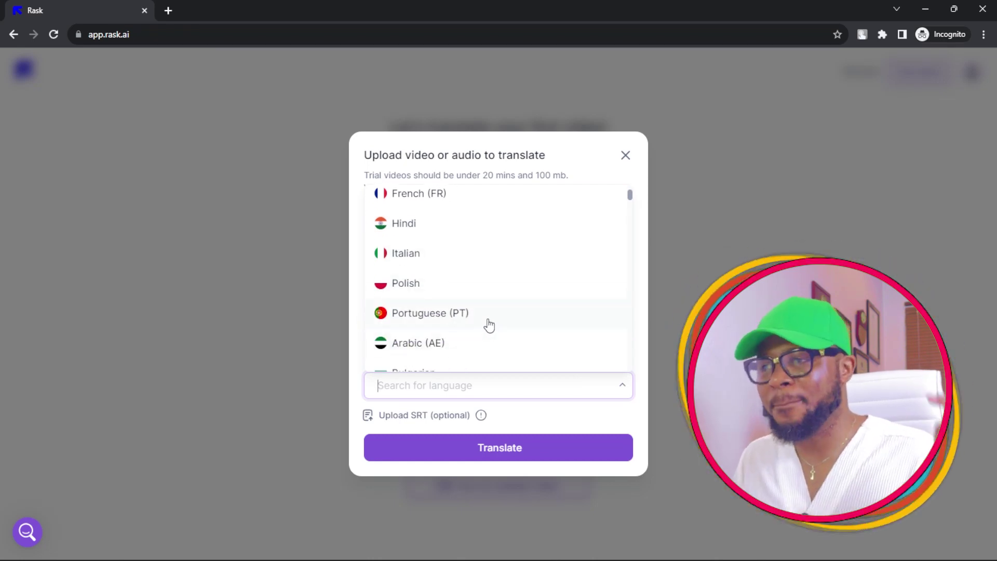
pyautogui.scroll(-2, 493, 330)
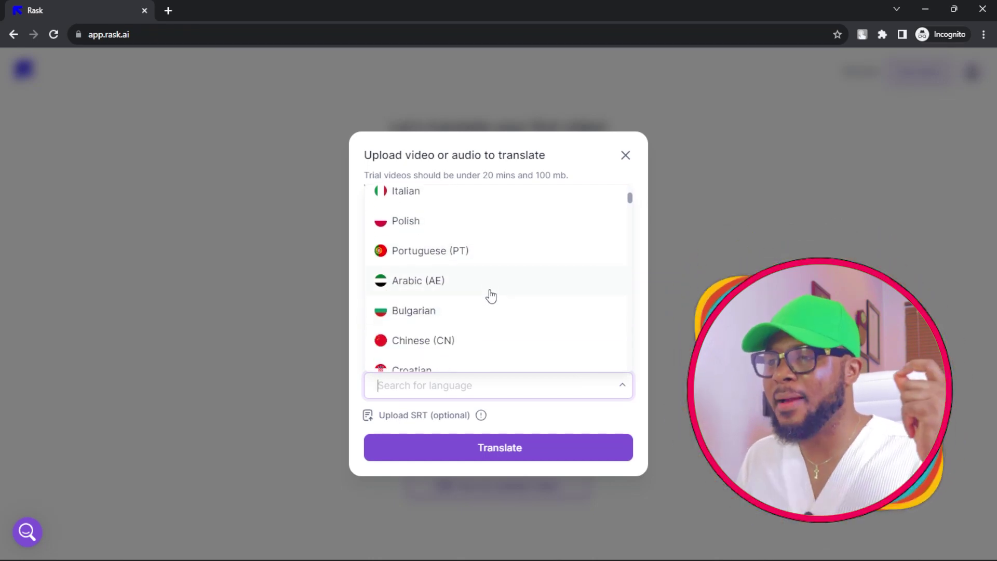
pyautogui.scroll(6, 485, 322)
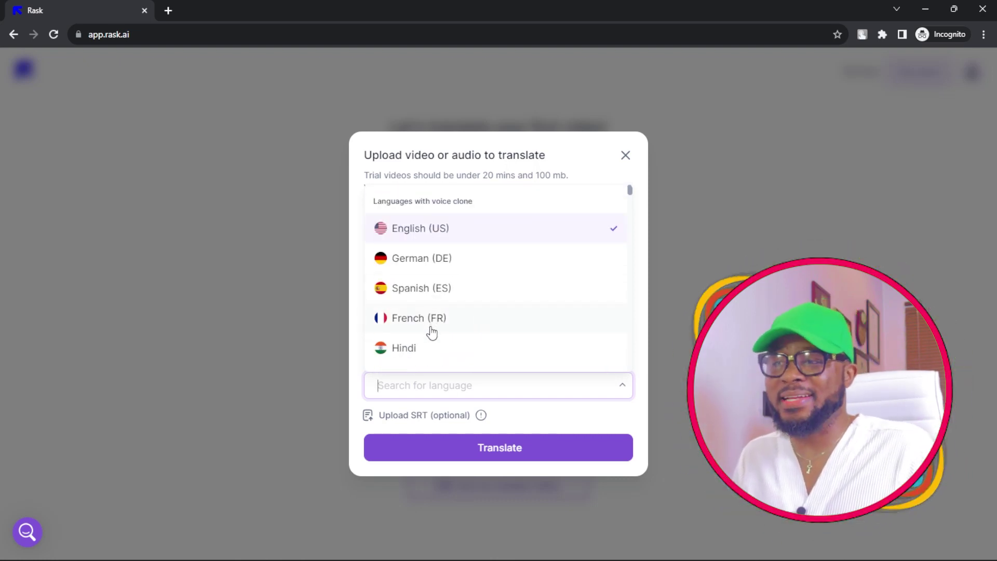
pyautogui.click(430, 319)
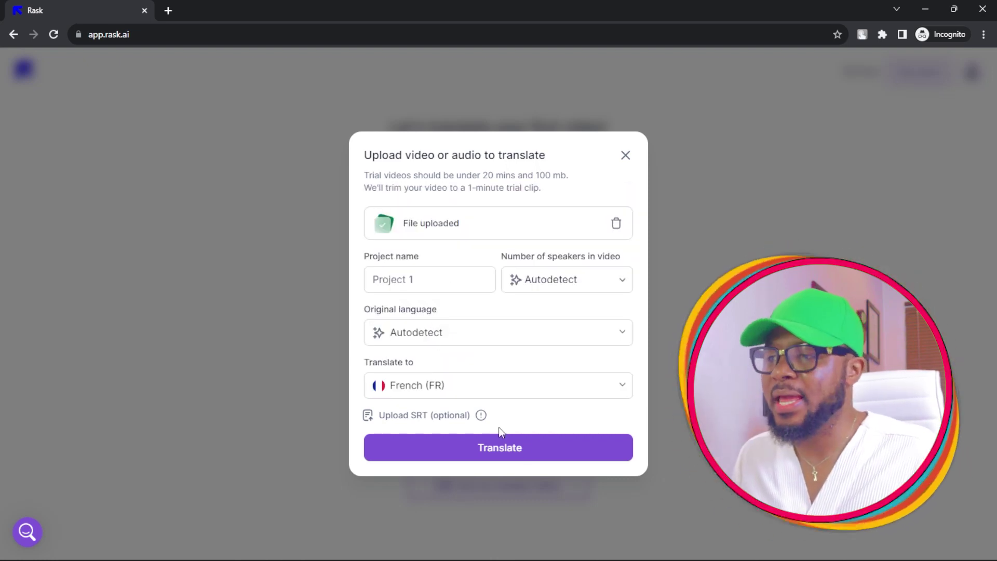
pyautogui.click(508, 454)
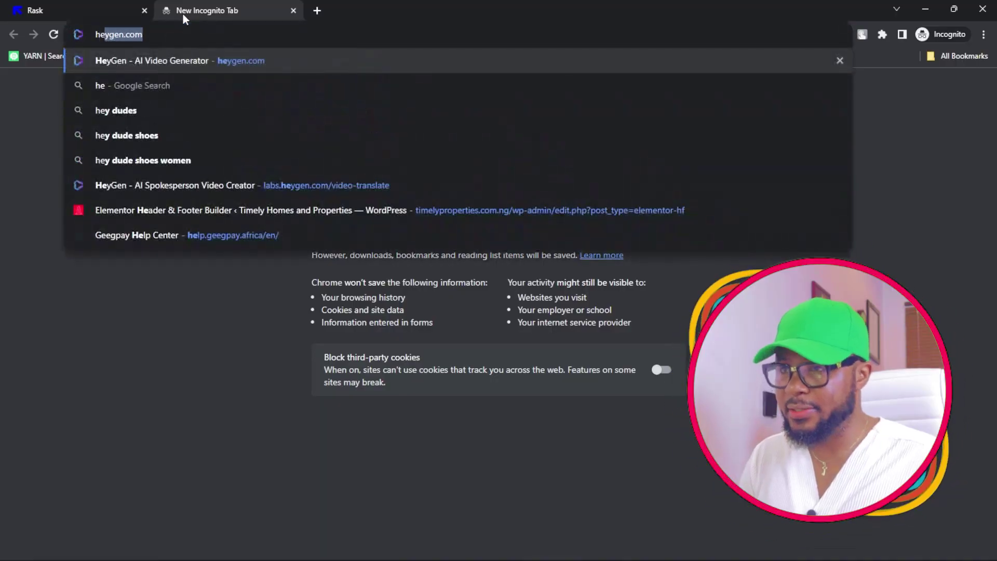
# Load heygen.com in the new tab
pyautogui.write('ygen.com')
pyautogui.press('Return')
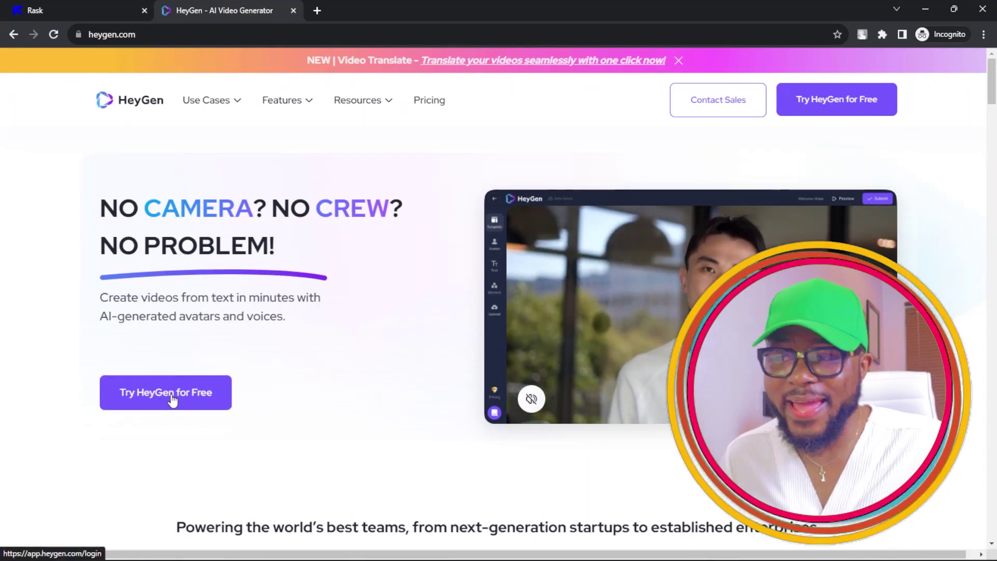
# Log in to HeyGen with the saved account e-mail and the account password
pyautogui.click(172, 399)
pyautogui.click(638, 222)
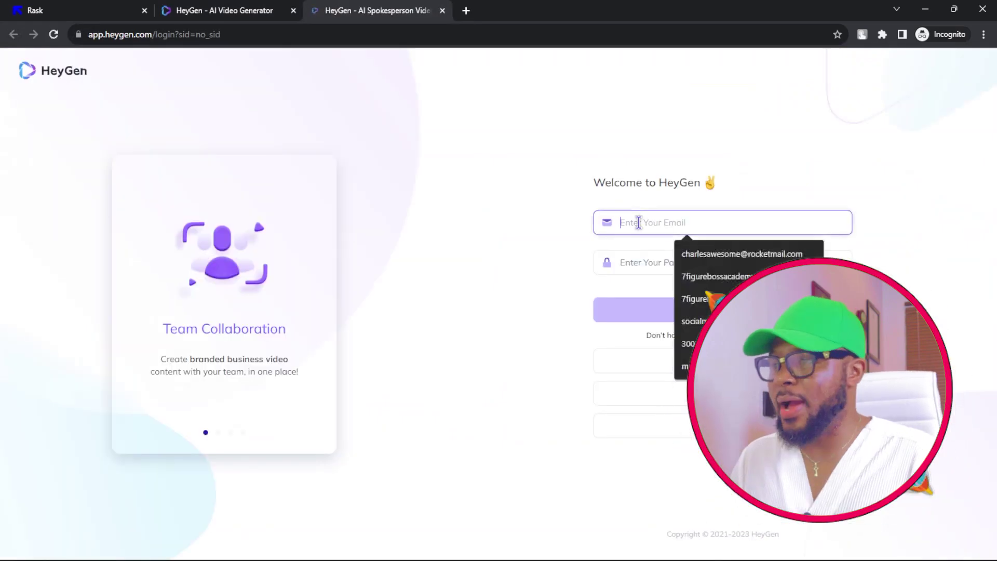
pyautogui.click(697, 254)
pyautogui.click(645, 263)
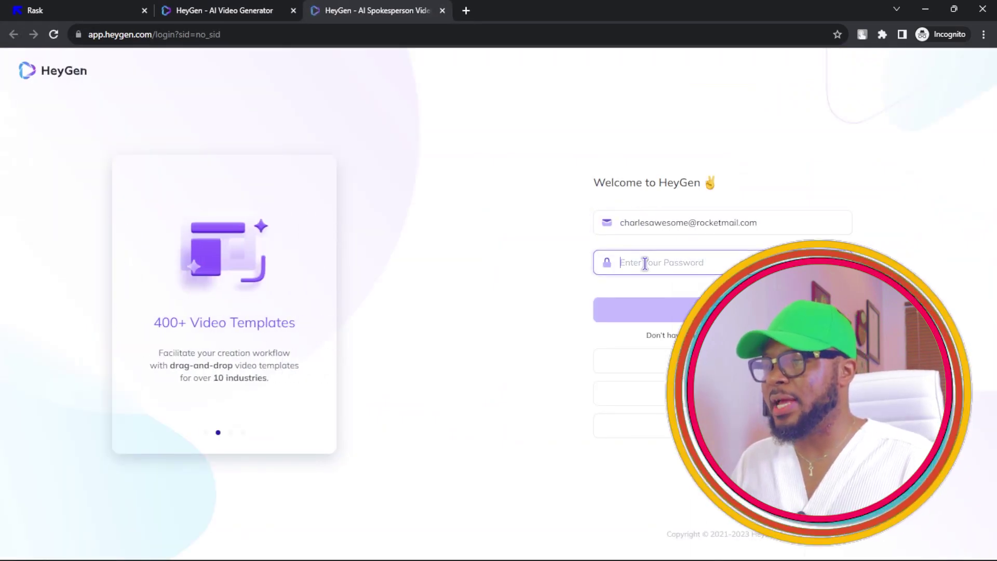
pyautogui.write('*****')
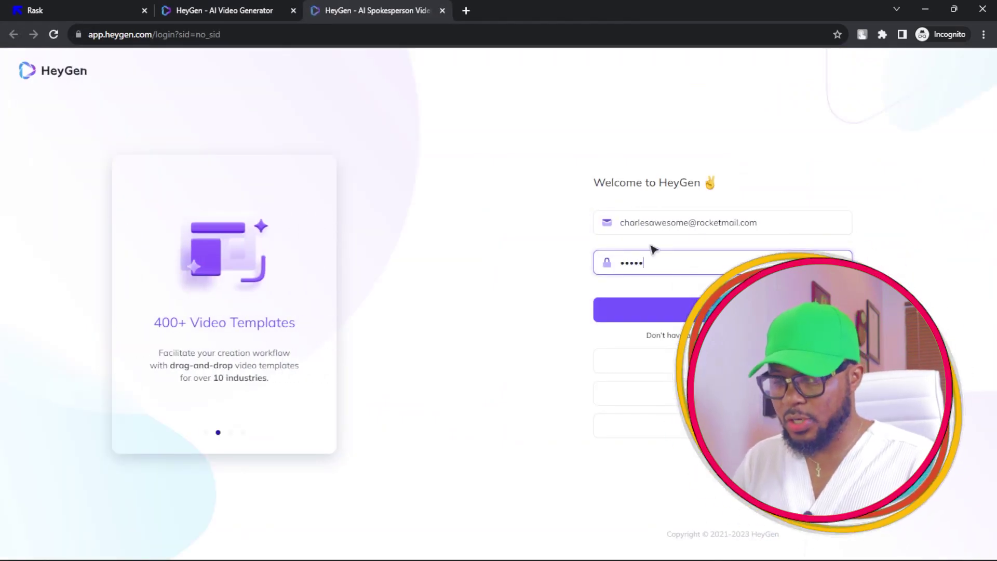
pyautogui.write('*****')
pyautogui.press('Return')
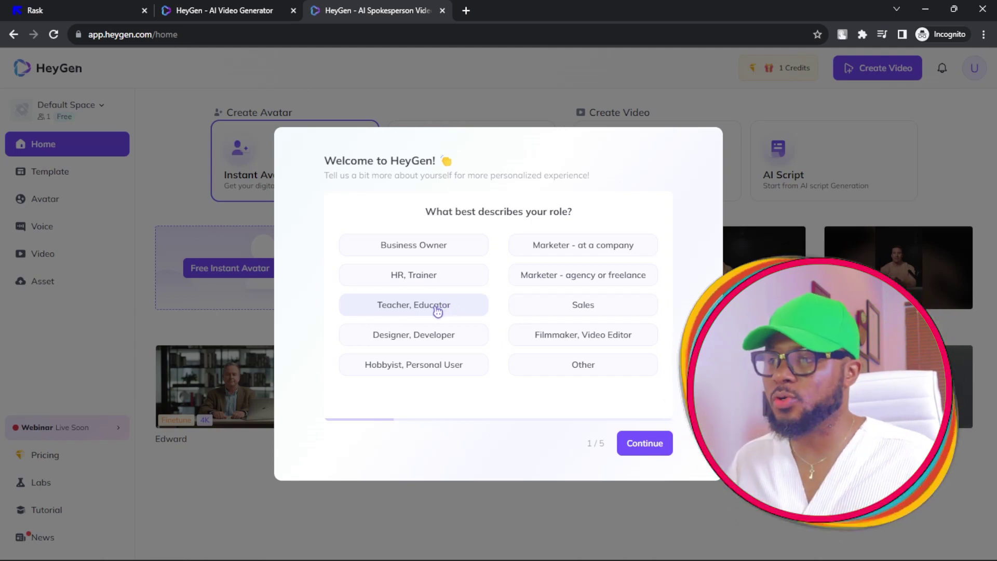
# Answer the survey with Teacher, Educator, Training/Education, and 11 - 50 company size
pyautogui.click(646, 447)
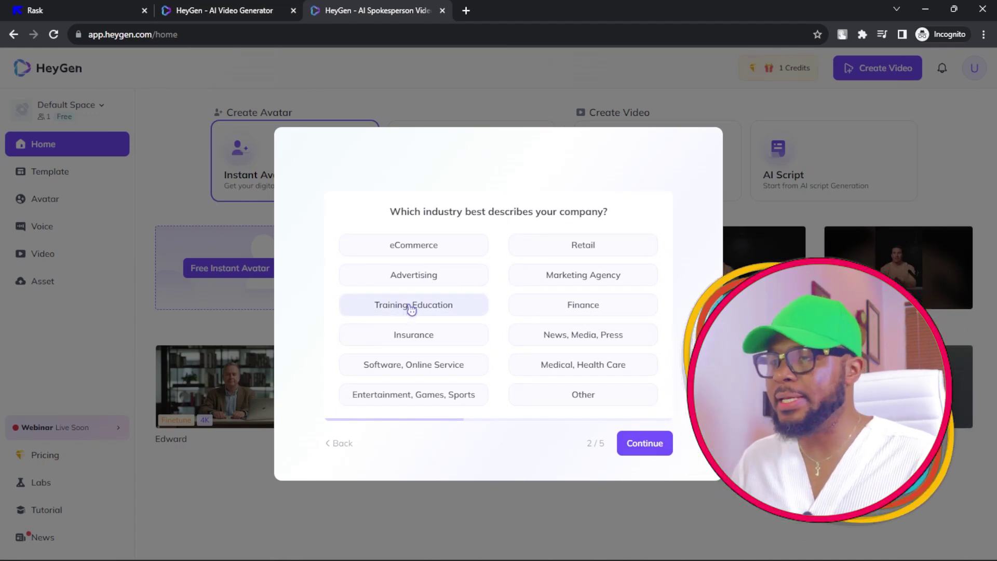
pyautogui.click(644, 443)
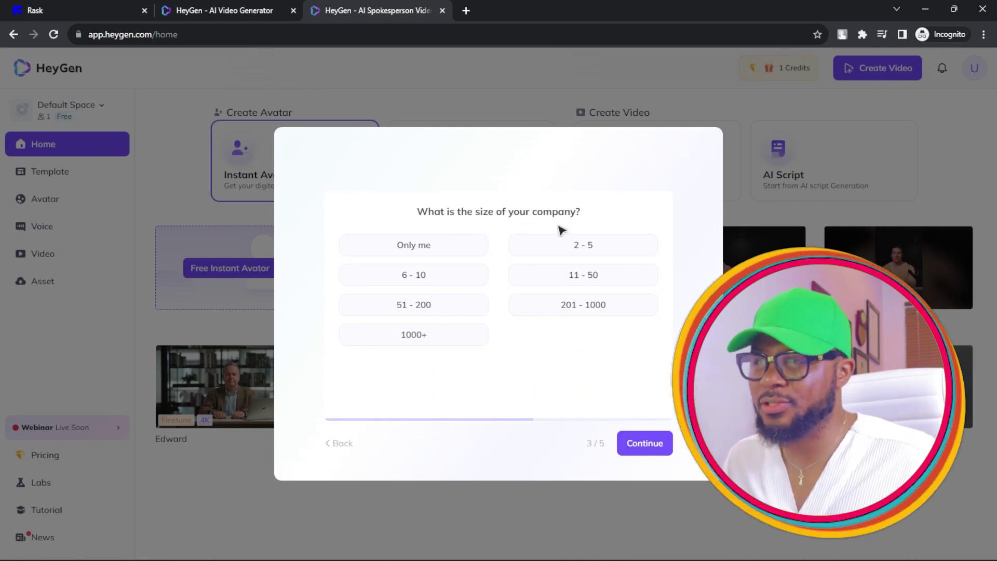
pyautogui.click(589, 281)
pyautogui.click(649, 446)
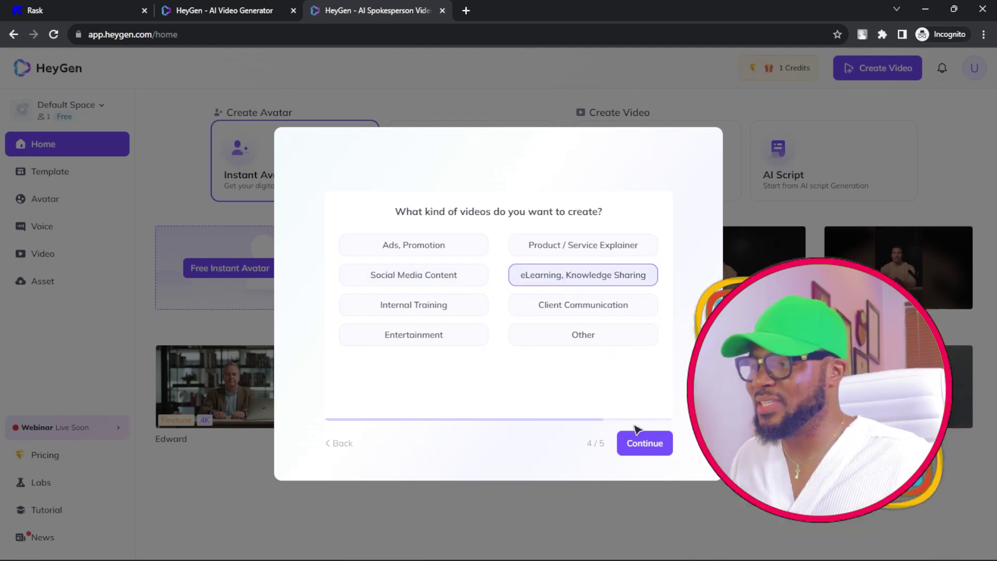
pyautogui.click(644, 443)
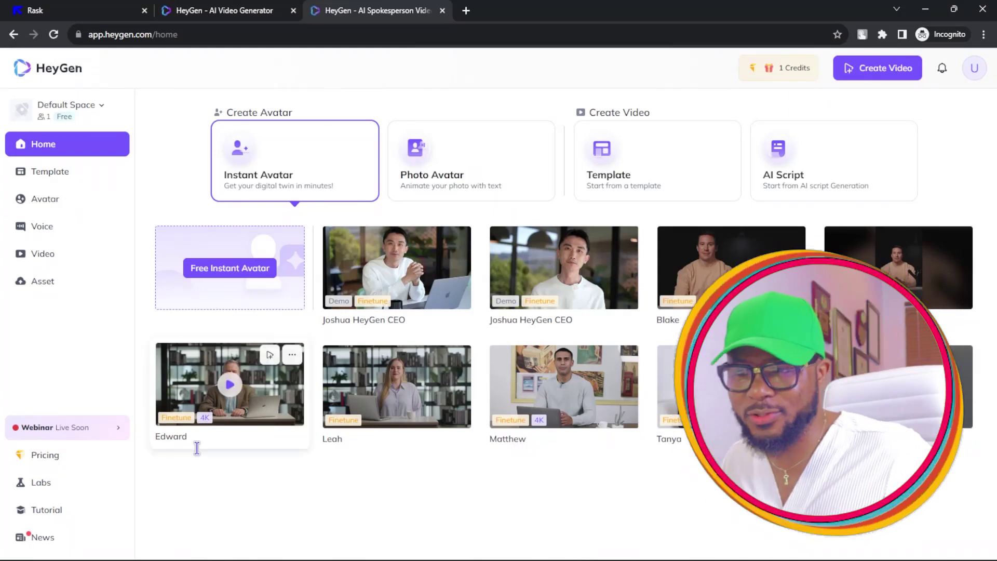
# Go to HeyGen's Labs page of AI tools
pyautogui.click(43, 483)
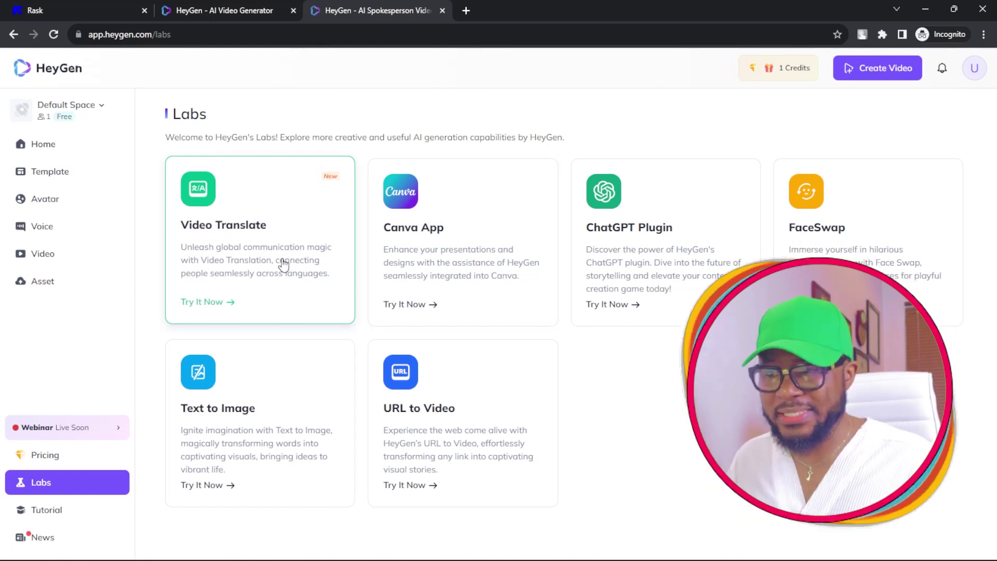
# Launch the Video Translate tool from Labs
pyautogui.click(255, 252)
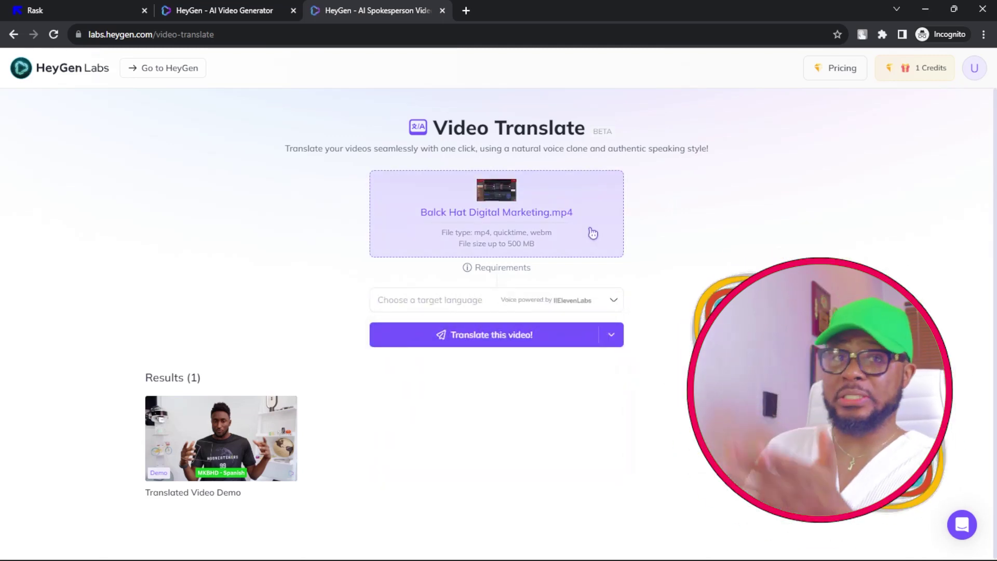
# Pick Japanese as the target language for Balck Hat Digital Marketing.mp4
pyautogui.click(445, 301)
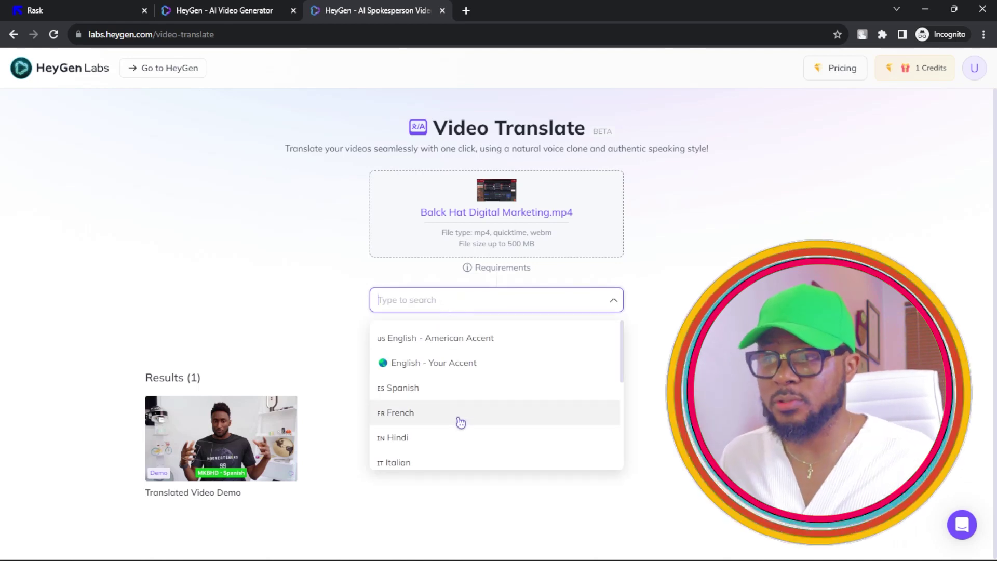
pyautogui.scroll(-4, 456, 416)
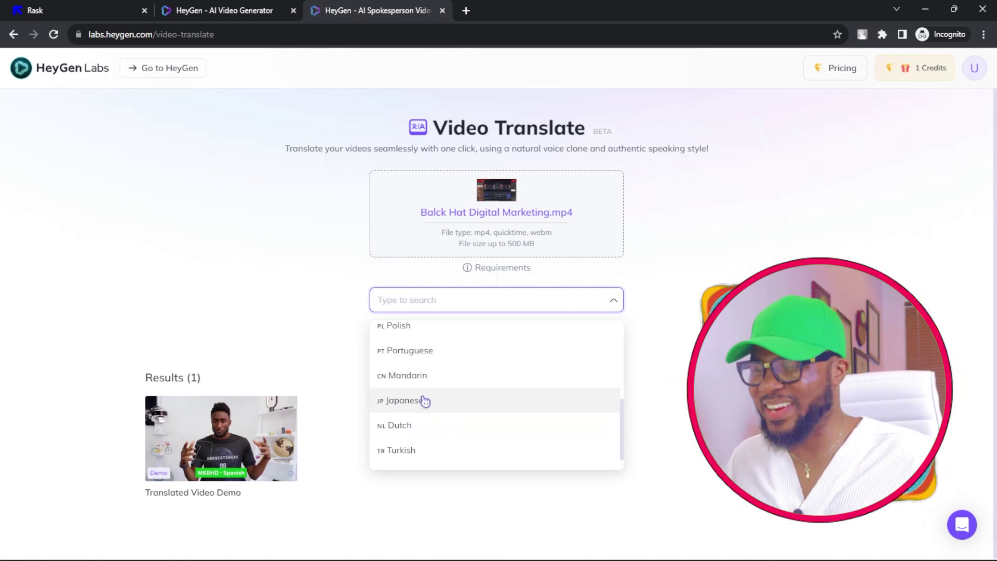
pyautogui.click(430, 401)
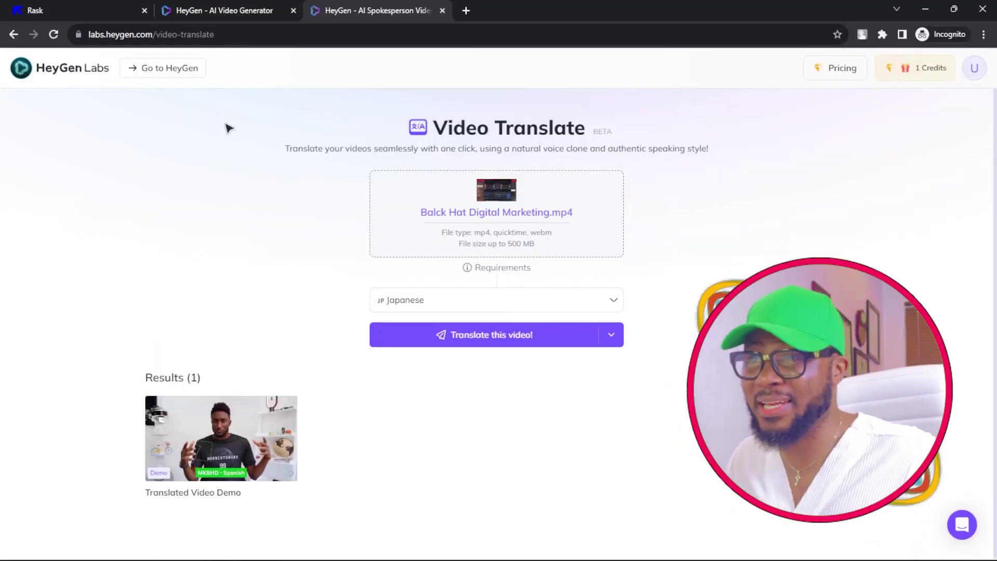
# Switch from HeyGen back to the Rask AI project tab with the French translation
pyautogui.click(93, 12)
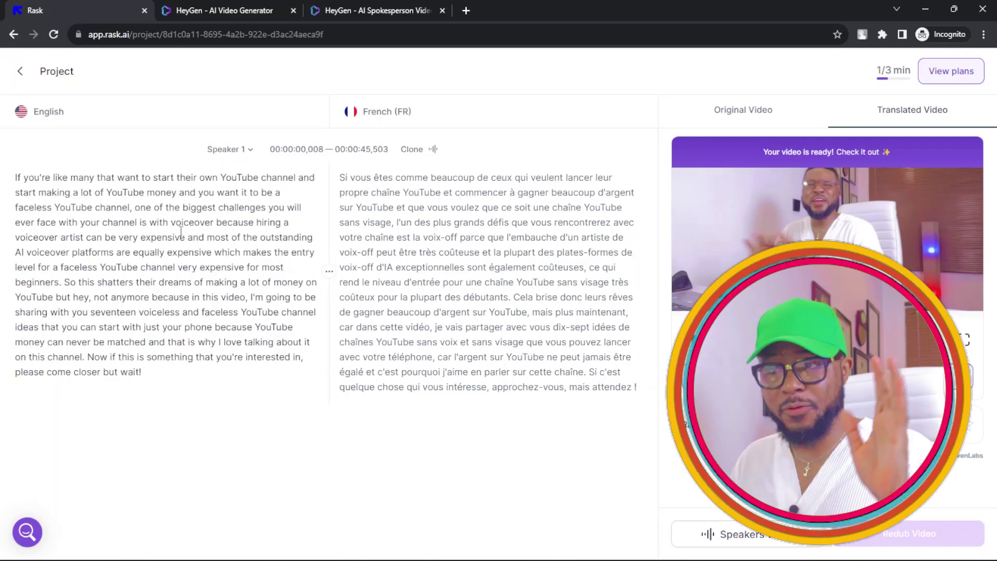
# Place the cursor in the French (FR) translation panel to select its text
pyautogui.click(456, 237)
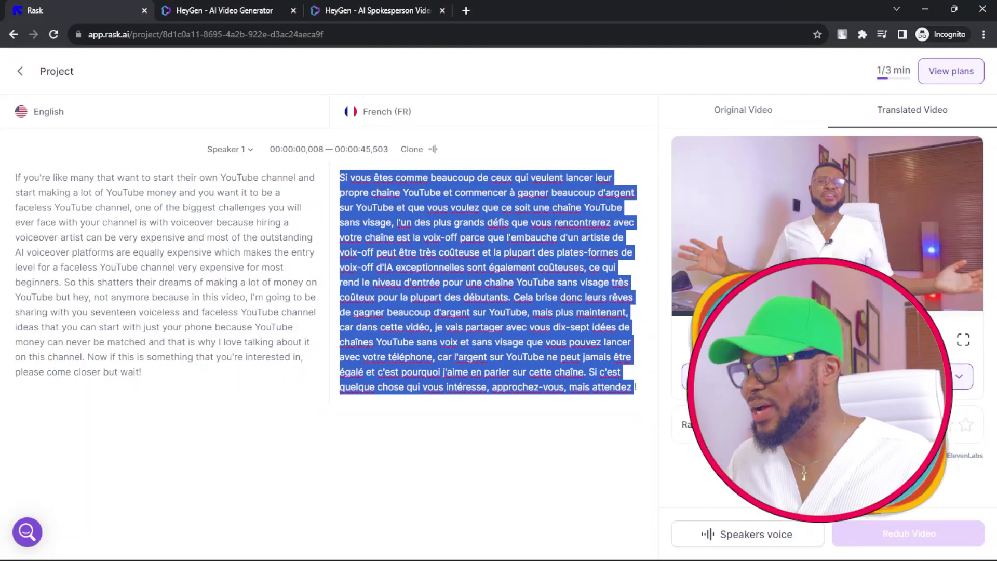
# Deselect the French text and show the download options under the Translated Video preview
pyautogui.press('Right')
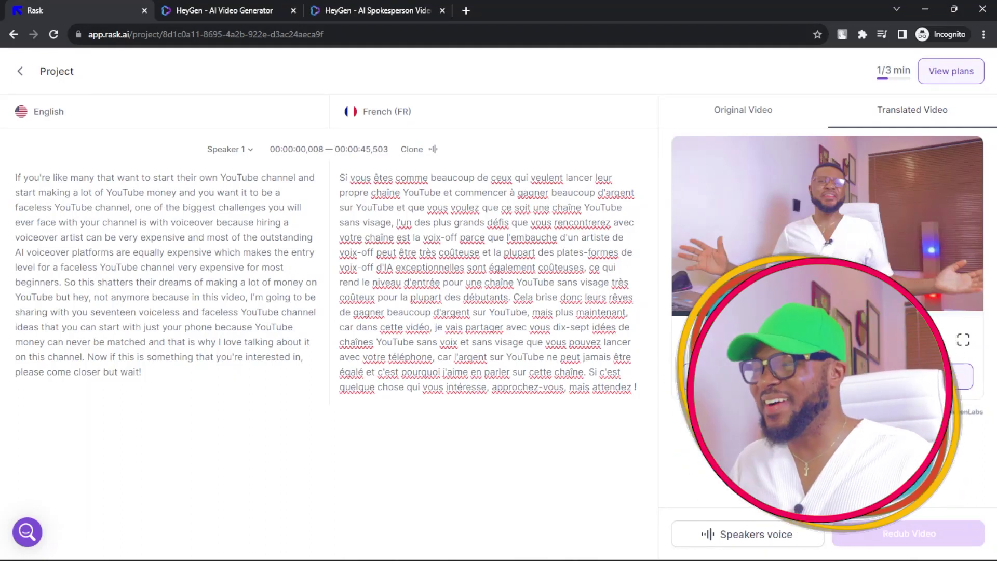
pyautogui.click(862, 376)
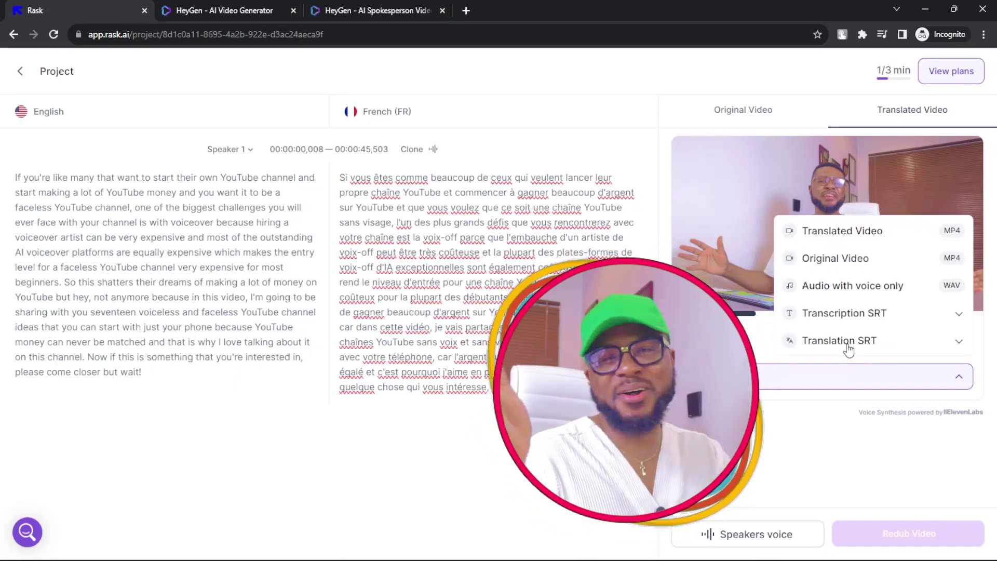
# Save the Translated Video (MP4) as 'Project_translated_video' in Downloads
pyautogui.click(814, 230)
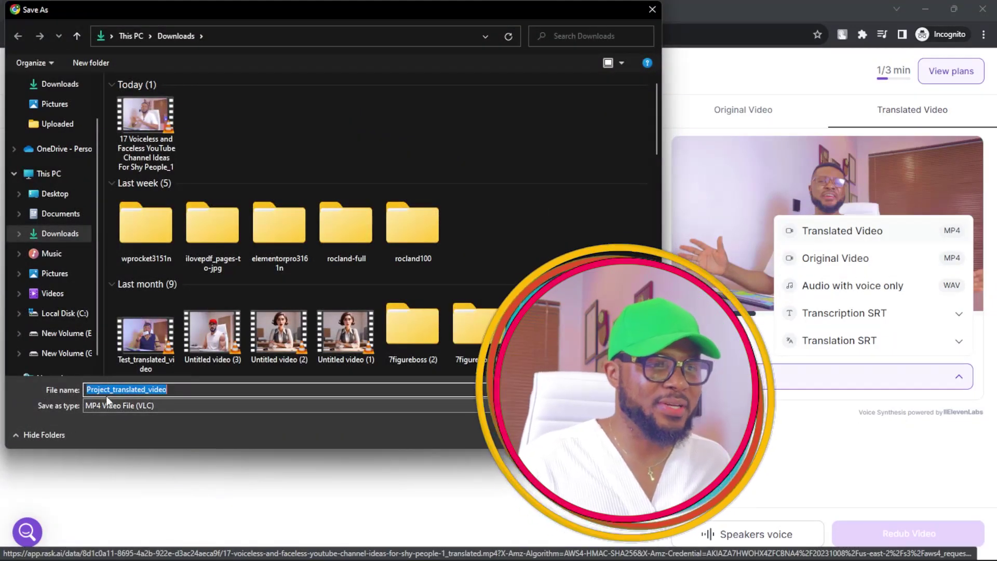
pyautogui.press('Return')
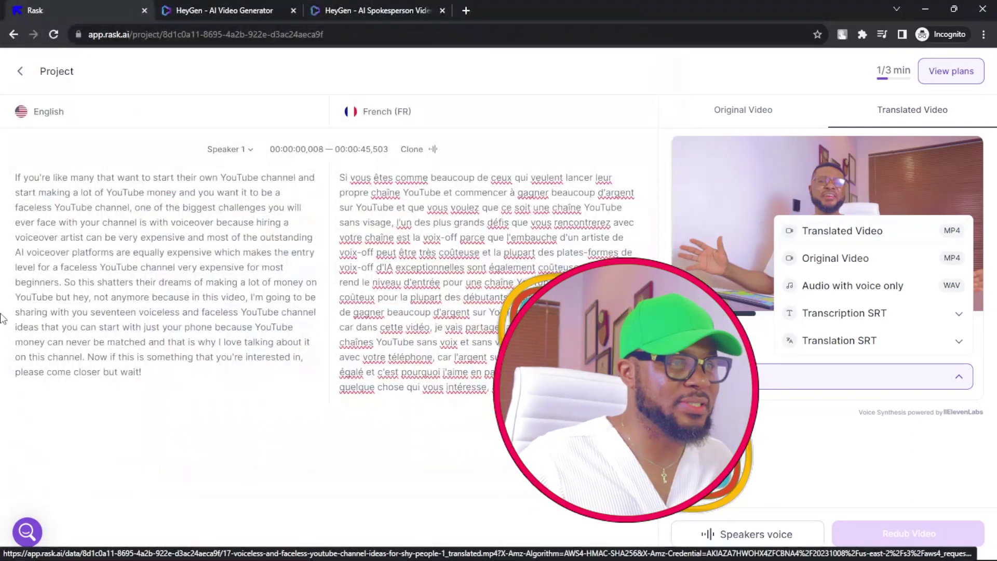